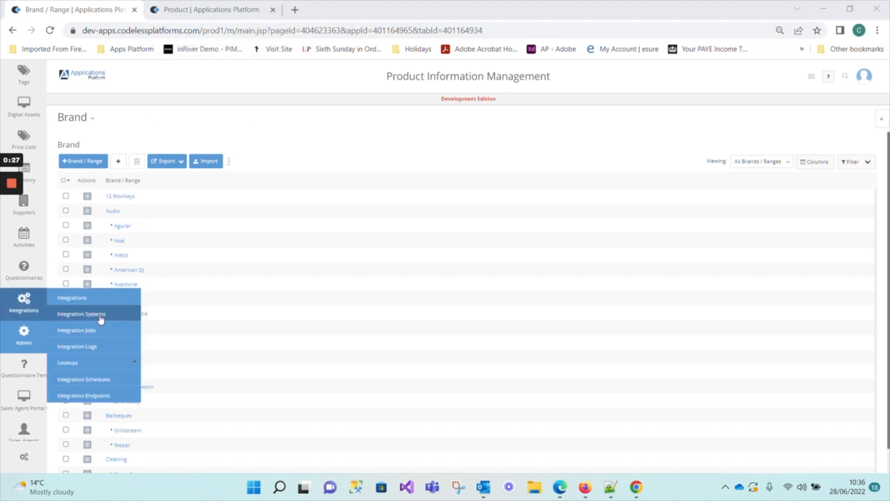
In the Product tab, open the PIM All Products view for editing and add the Brand / Range column
mouse_move(29, 333)
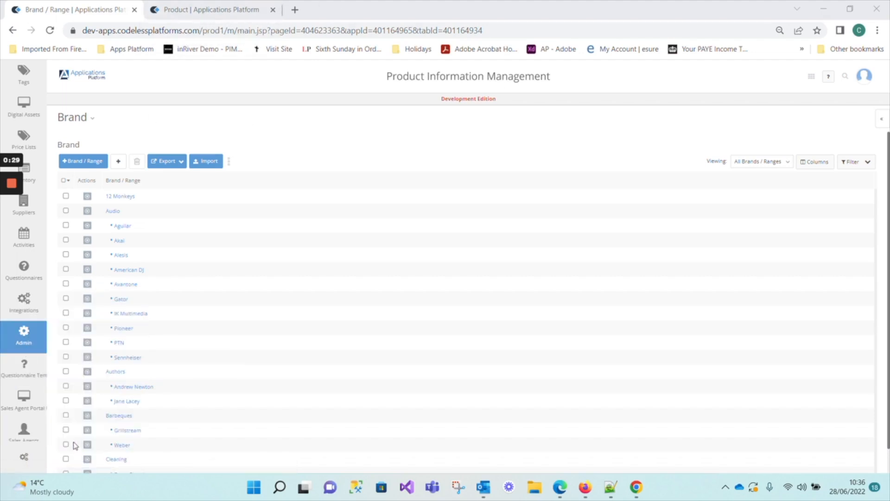
left_click(197, 14)
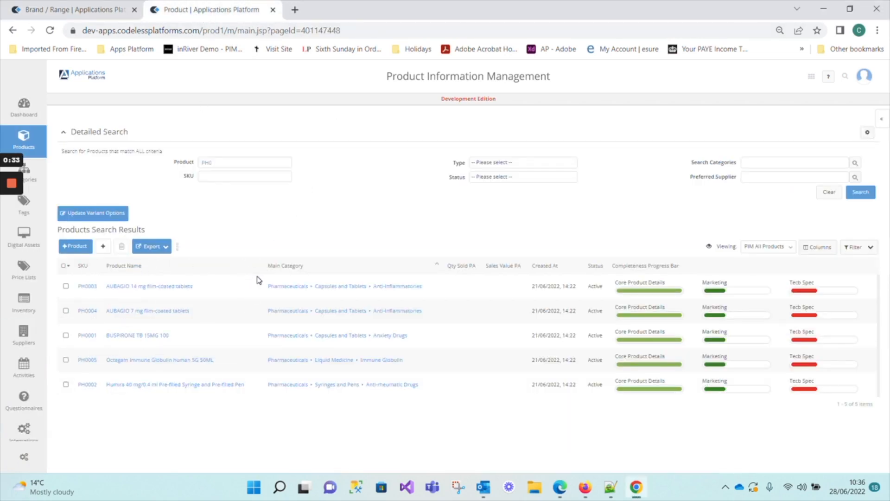
left_click(792, 248)
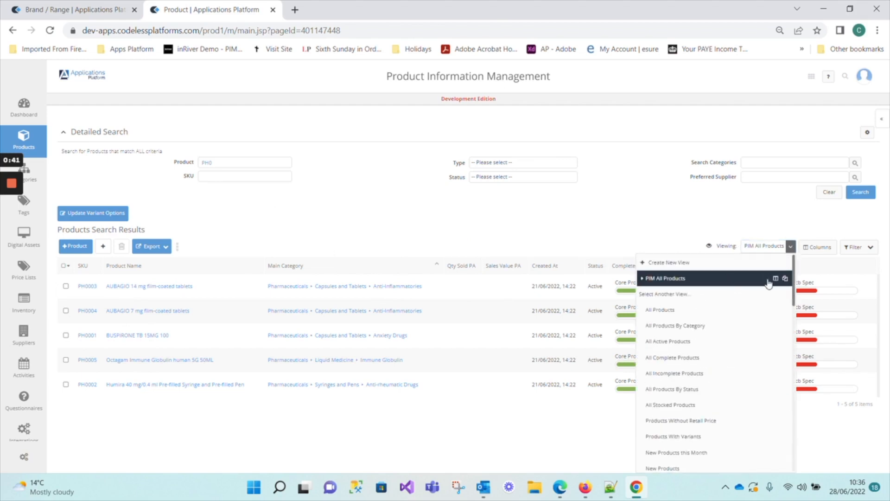
left_click(768, 281)
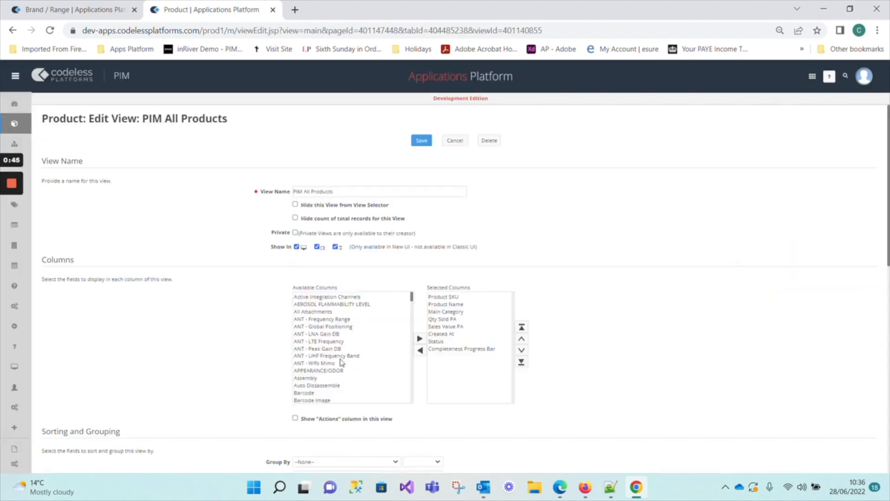
scroll(343, 373, "down", 3)
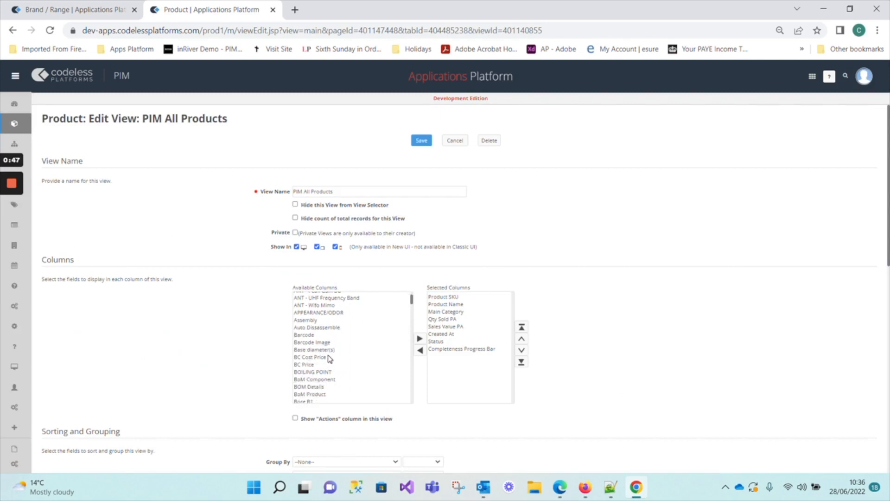
scroll(318, 345, "down", 3)
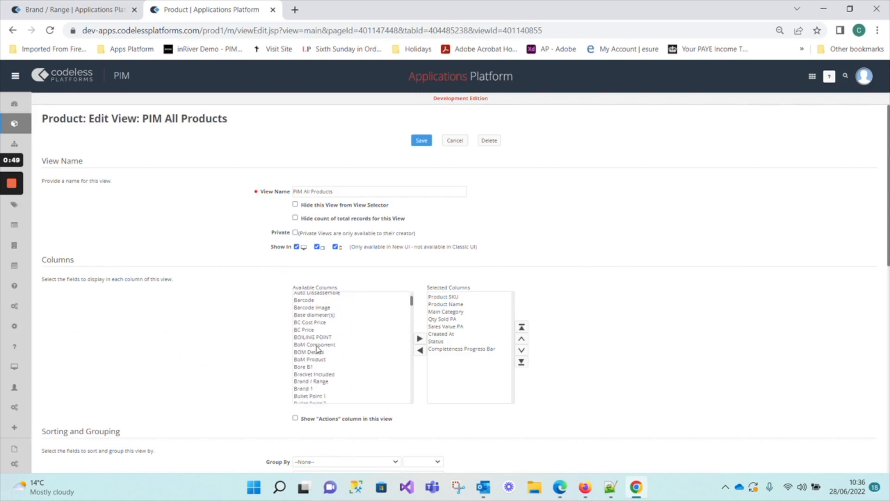
left_click(306, 358)
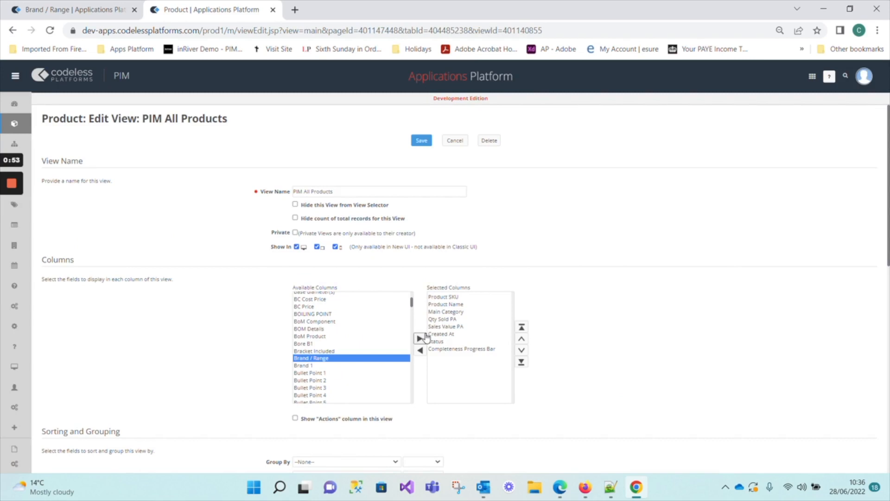
left_click(420, 339)
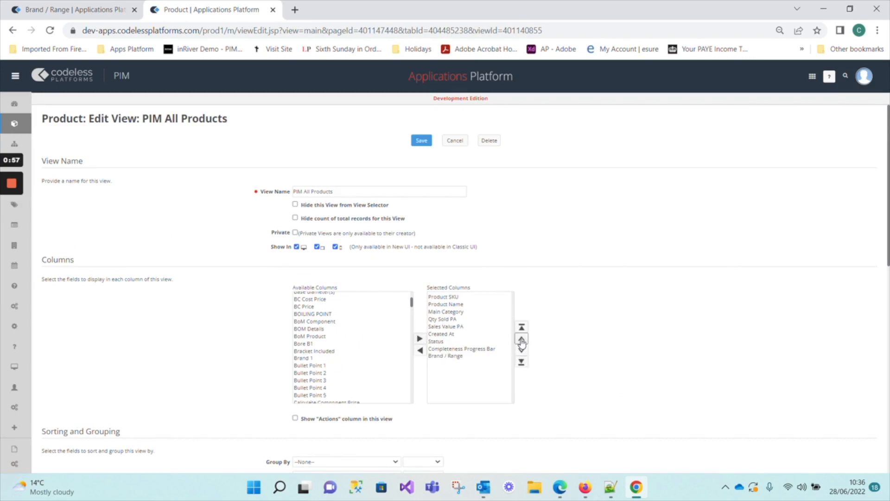
Move the Brand / Range column up to directly below Main Category and save the view
left_click(459, 356)
left_click(521, 340)
left_click(522, 340)
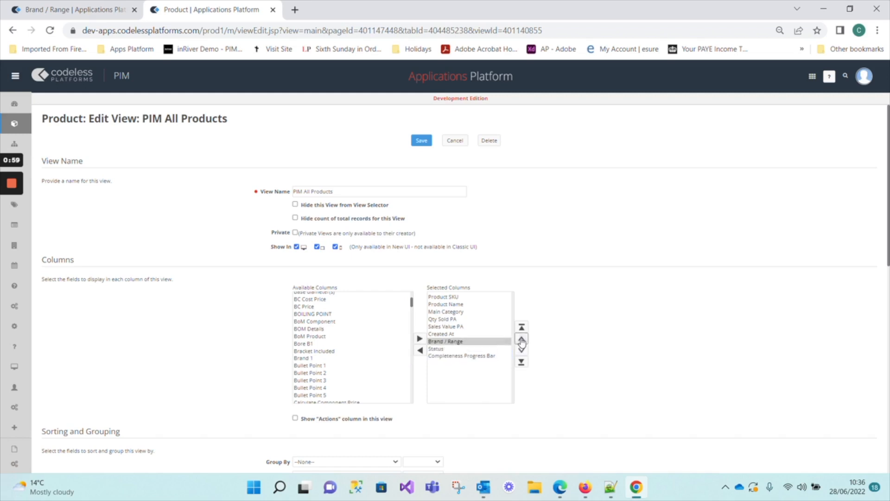
left_click(522, 340)
left_click(522, 340)
left_click(522, 340)
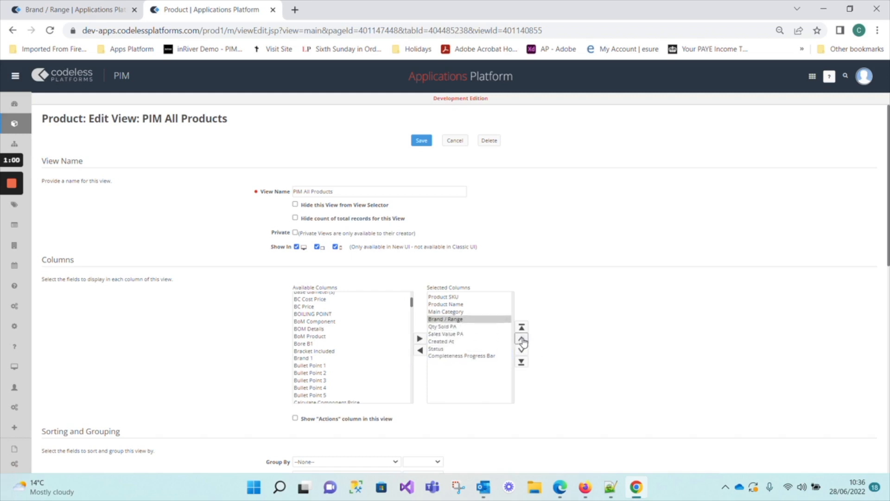
left_click(423, 144)
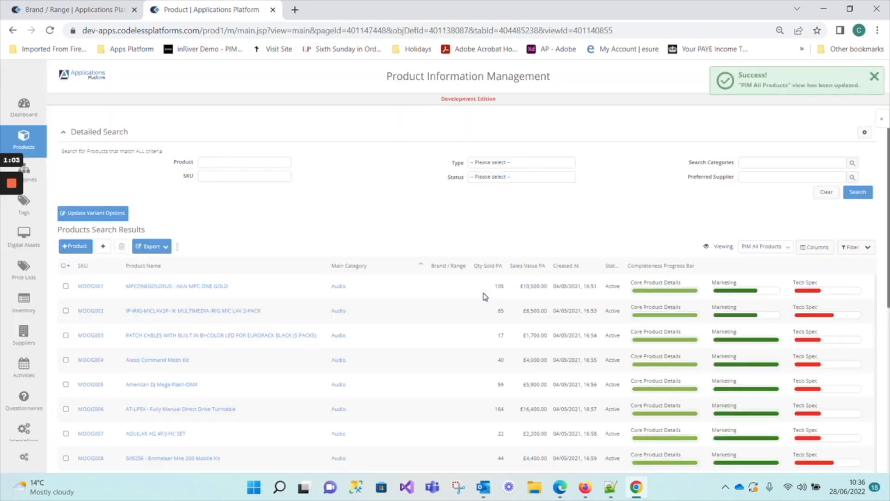
Search the products for "pho"
left_click(232, 163)
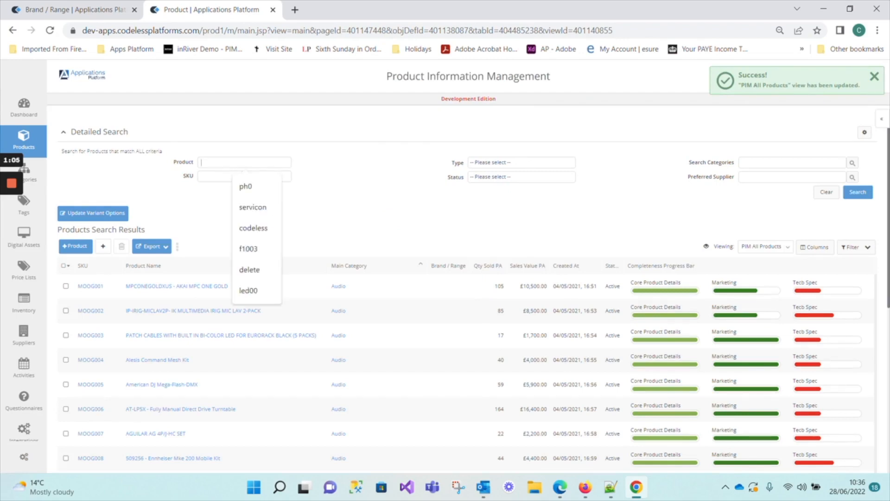
type("pho")
key("Return")
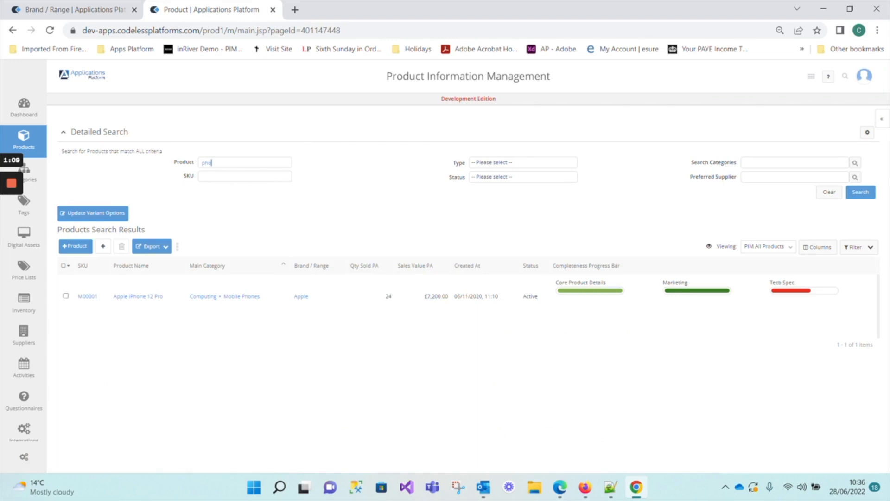
Search the products for "PH0" and open product PH0003, the AUBAGIO 14 mg film-coated tablets
double_click(196, 163)
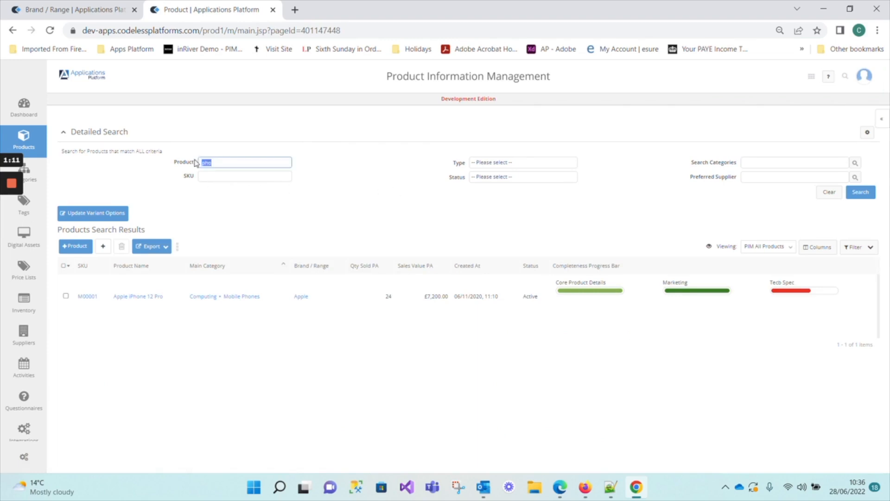
type("PH")
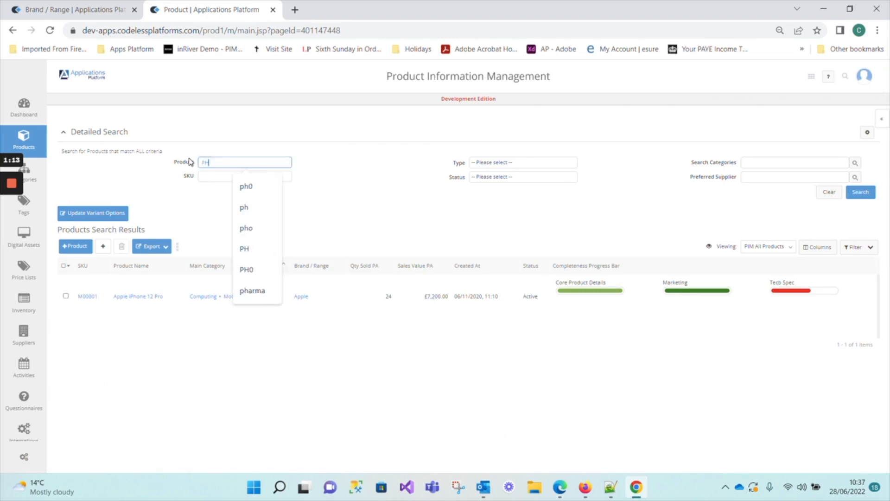
type("0")
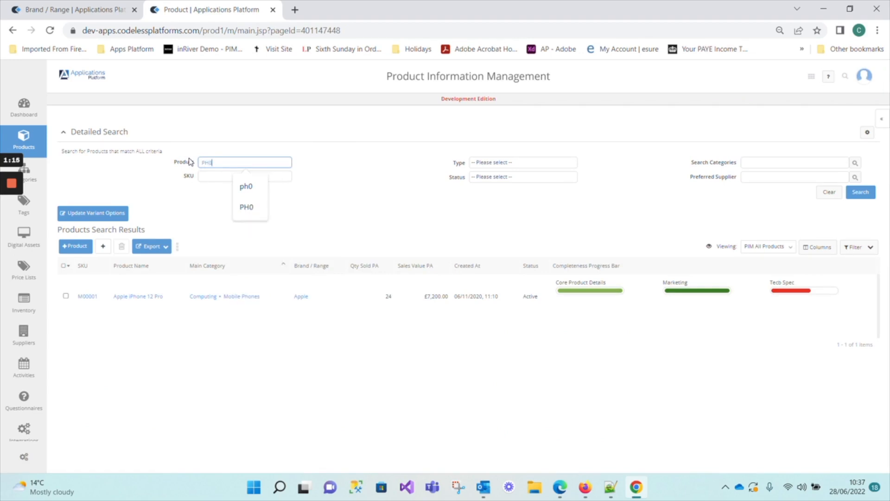
key("Return")
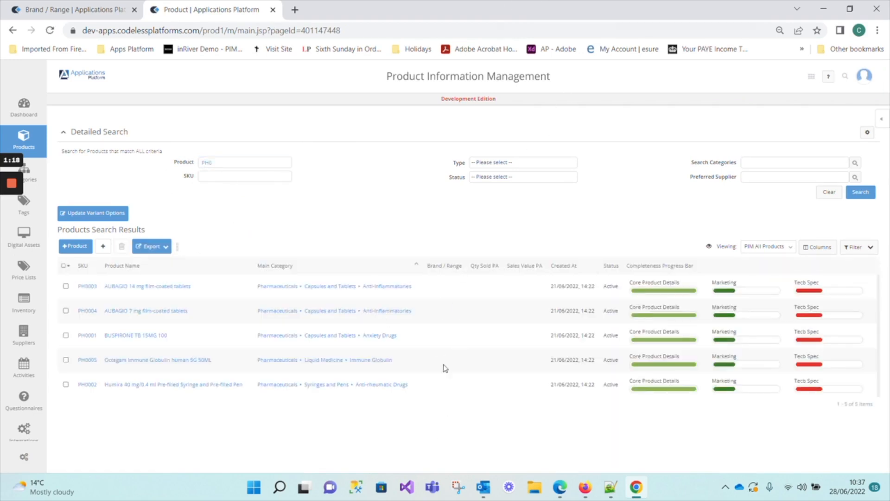
left_click(87, 288)
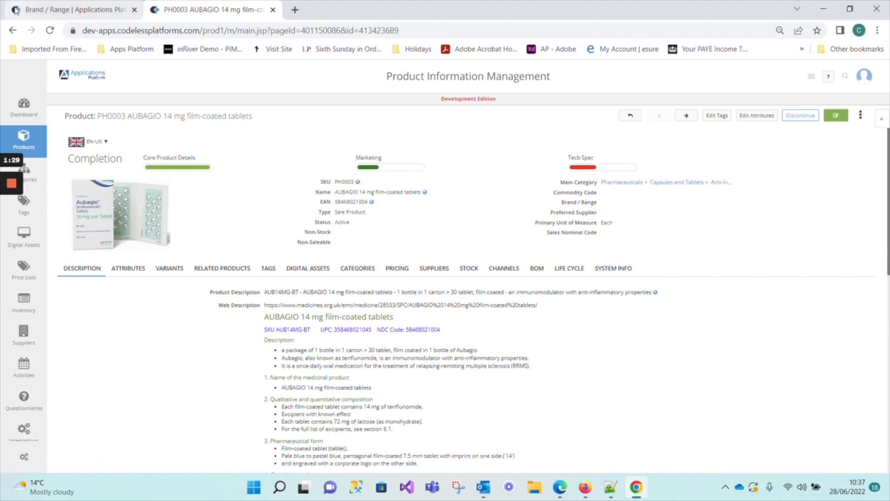
Start a new brand / range from the Brand list and copy "Pharmaceuticals" from the Notepad++ notes
left_click(58, 13)
mouse_move(25, 336)
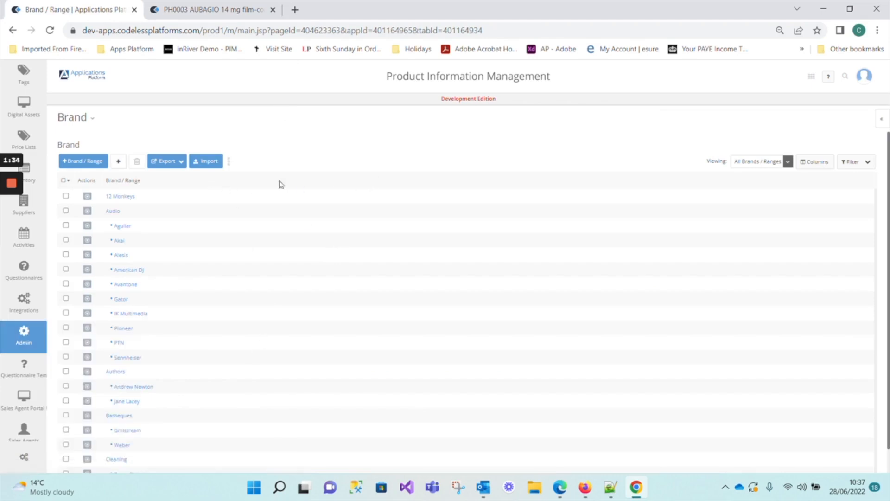
left_click(73, 158)
left_click(610, 487)
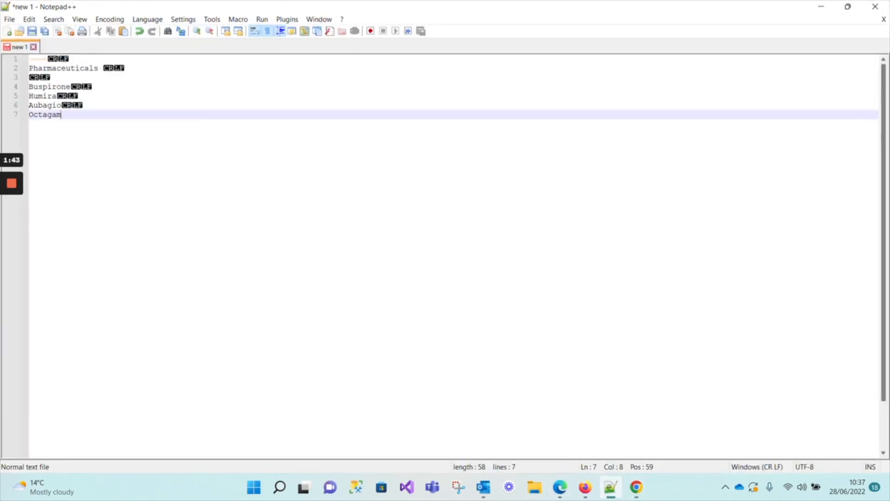
left_click_drag(103, 68, 29, 69)
key("ctrl+c")
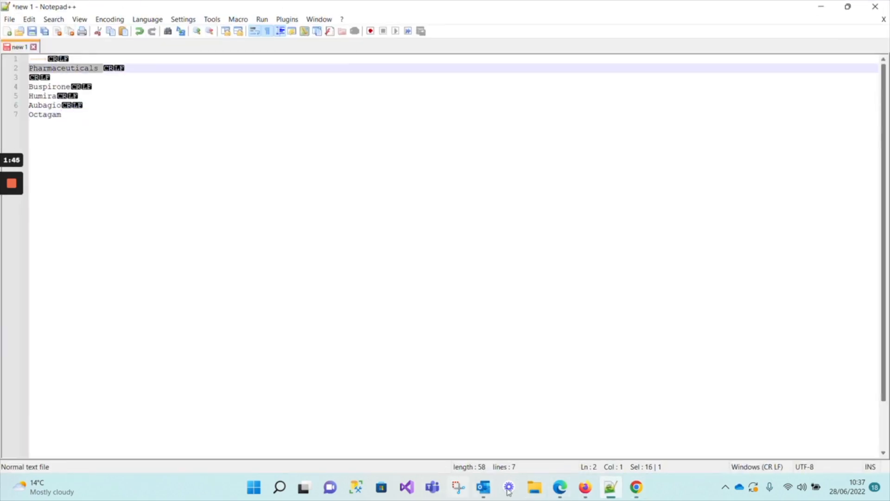
Back in the browser, name the new brand / range Pharmaceuticals and save it without a parent
left_click(606, 495)
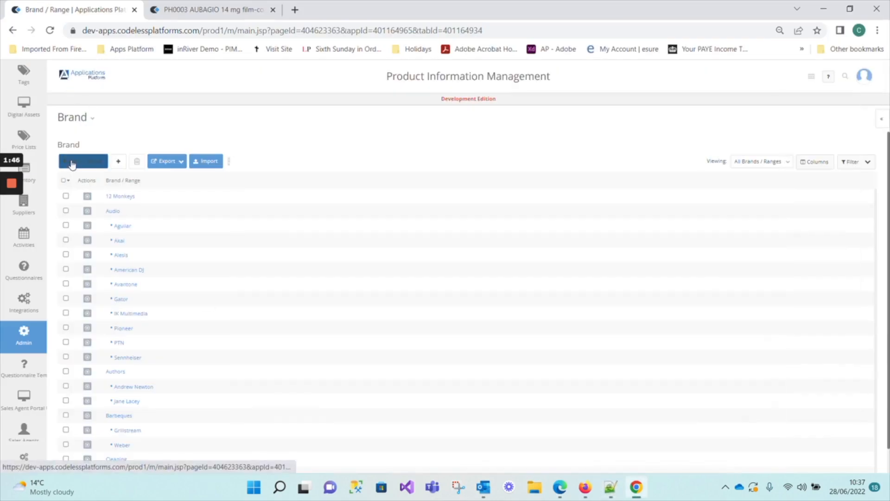
key("ctrl+v")
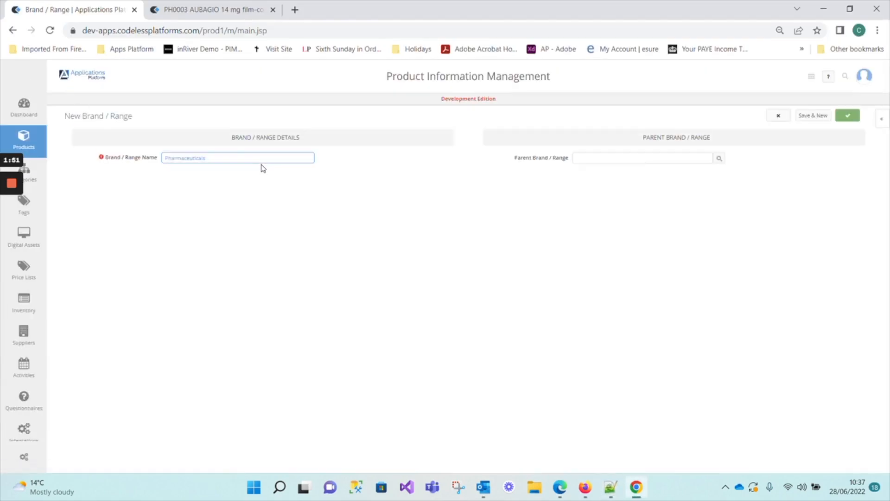
left_click(849, 118)
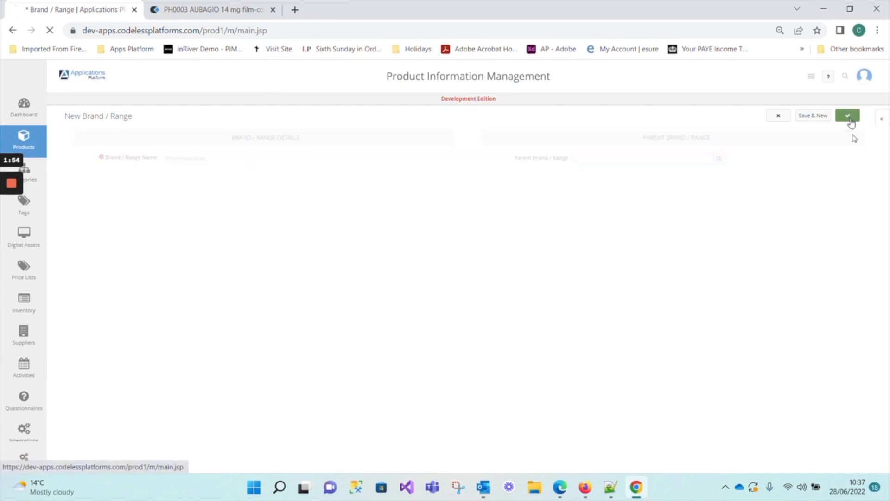
Switch to Notepad++ and copy "Buspirone" from the list of brand names
left_click(610, 487)
key("Down")
key("Down")
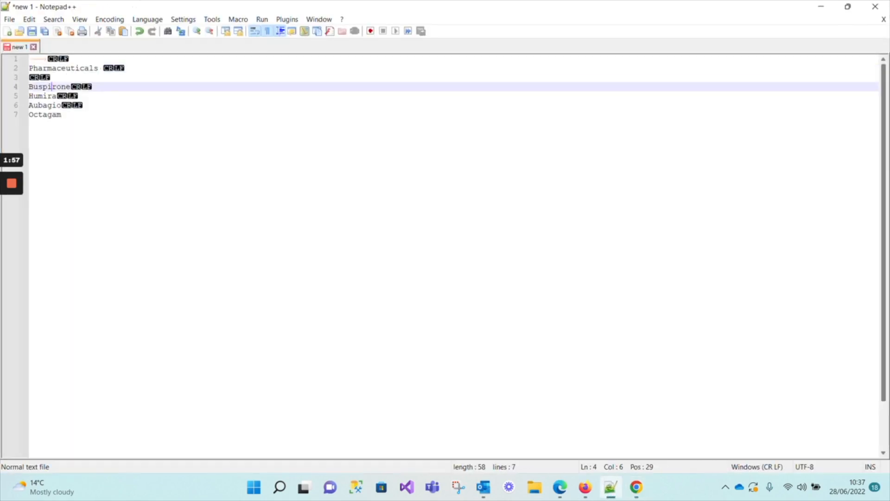
key("shift+End")
key("ctrl+c")
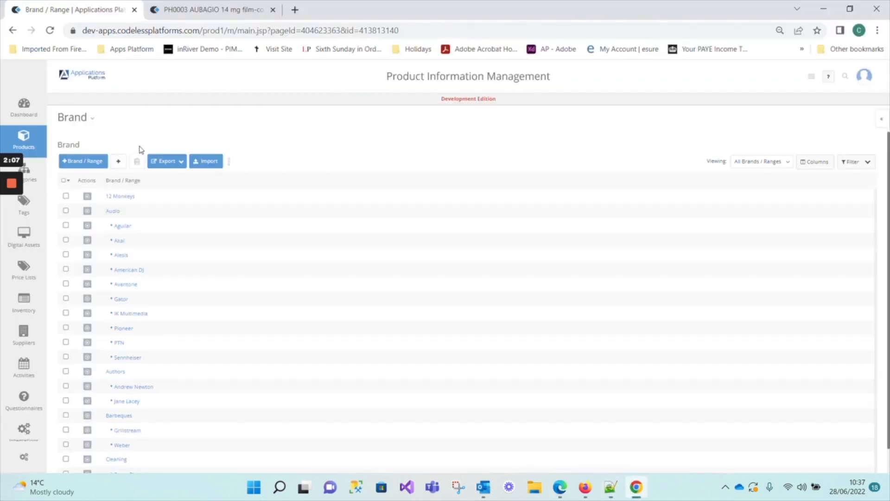
Create a brand / range named Buspirone with Pharmaceuticals as its parent and save it
left_click(96, 161)
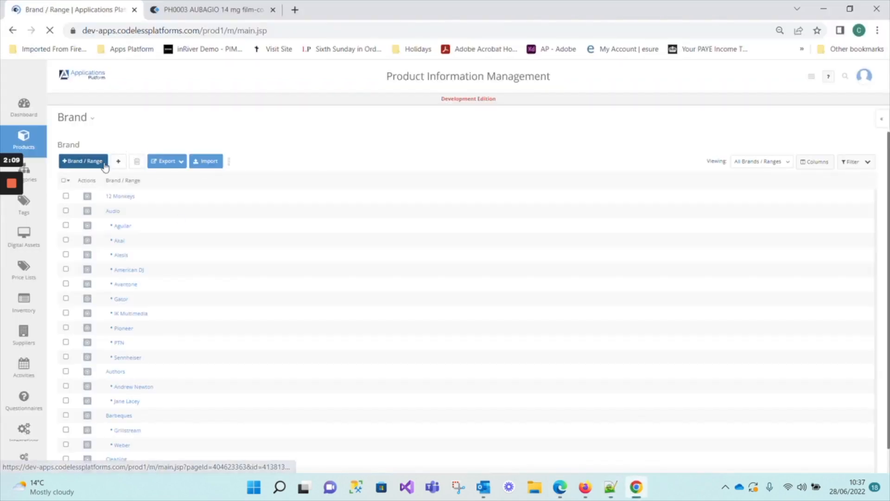
key("ctrl+v")
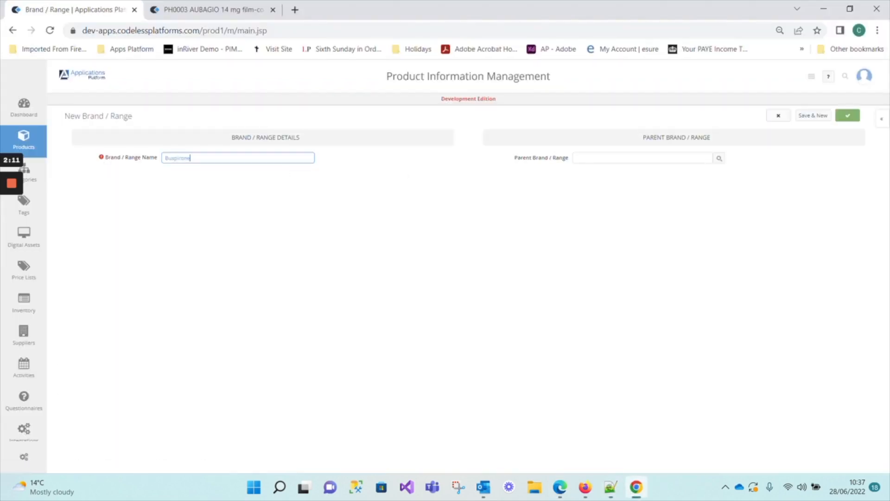
left_click(586, 165)
type("p")
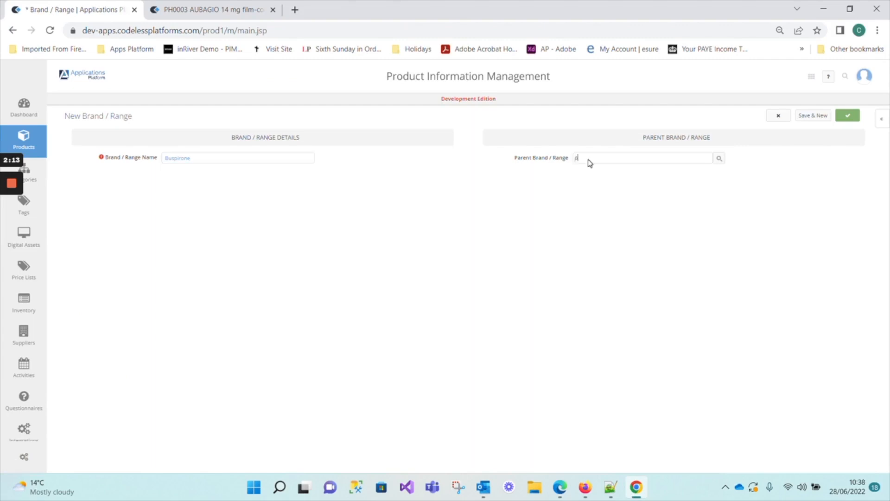
type("ha")
left_click(607, 171)
left_click(849, 120)
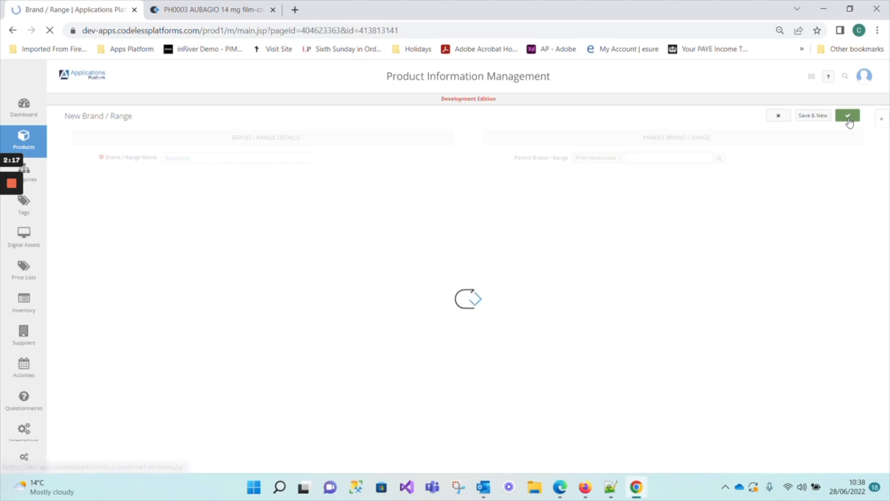
Create another brand / range named Humira, using the name from the Notepad++ notes, with Pharmaceuticals as parent, then save and start a new one
left_click(77, 162)
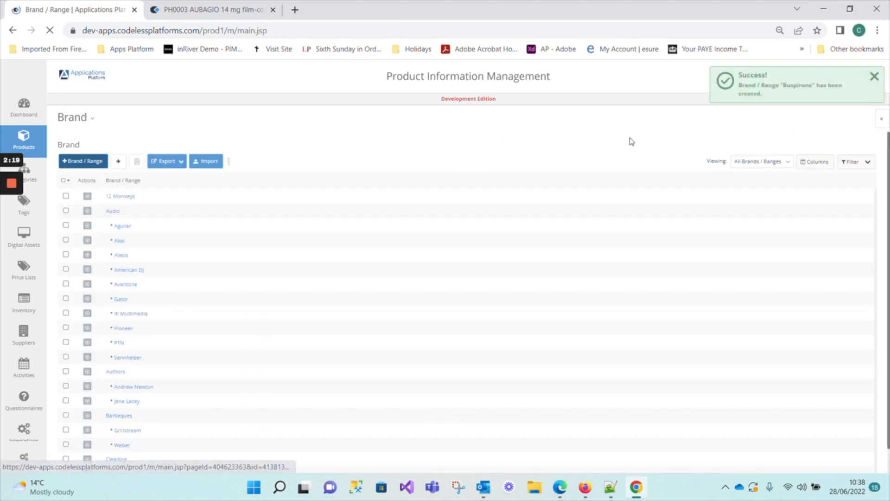
left_click(611, 487)
left_click(636, 487)
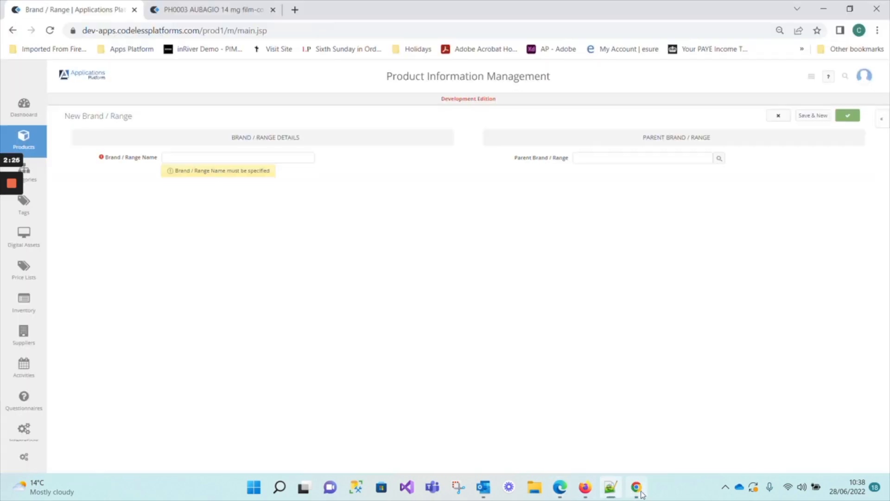
left_click(236, 157)
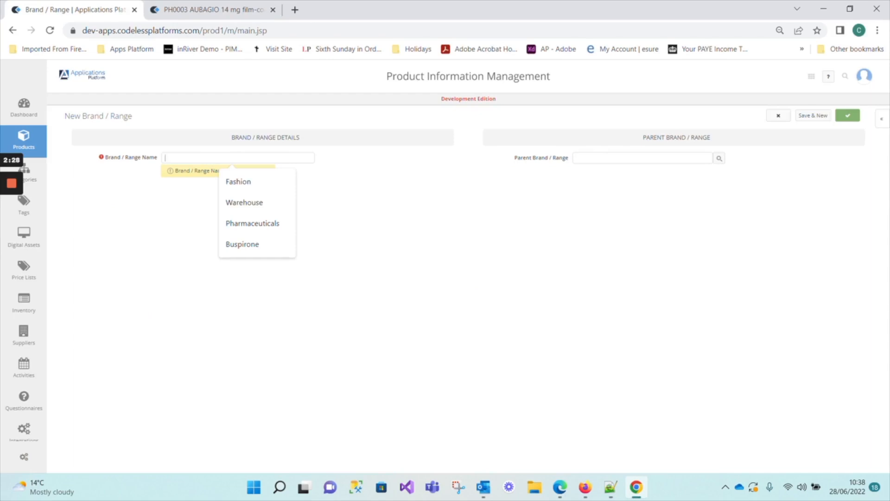
type("Humira")
left_click(613, 164)
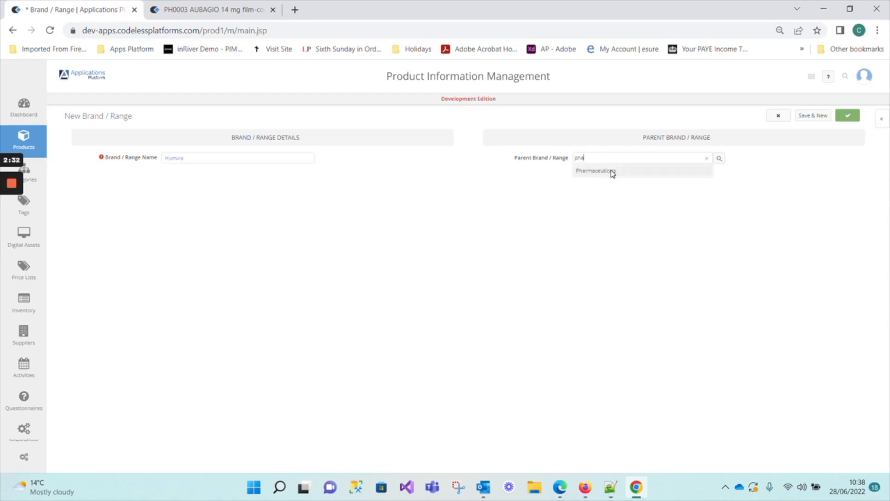
left_click(613, 171)
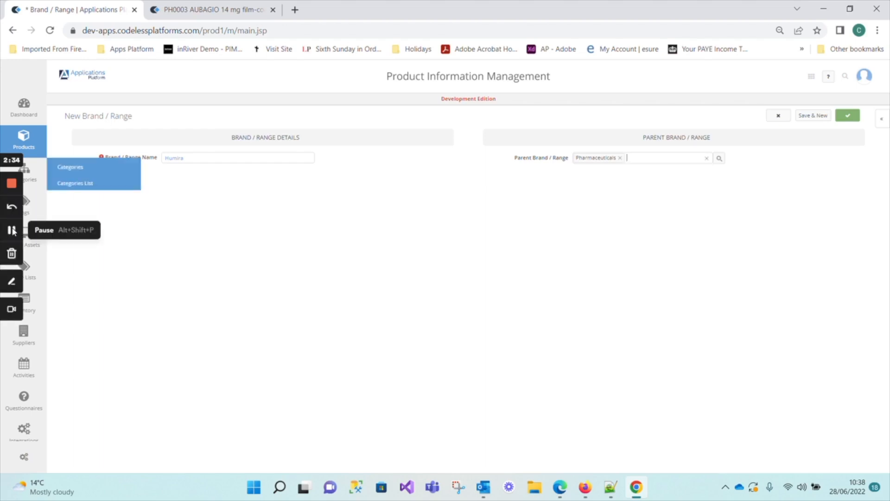
left_click(814, 115)
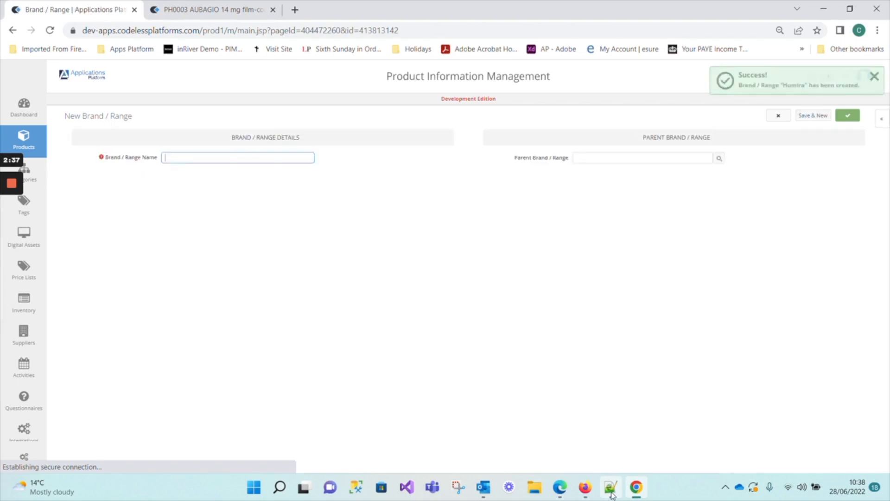
Switch to Notepad++ and copy "Aubagio" from the list of brand names
left_click(611, 489)
double_click(44, 105)
key("ctrl+c")
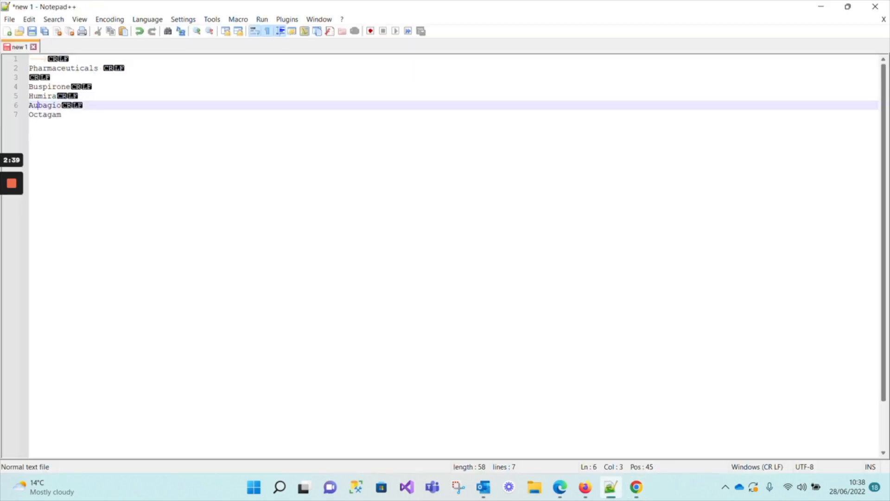
Back in the browser, name the new brand / range Aubagio and set Pharmaceuticals as its parent
left_click(647, 496)
left_click(237, 158)
key("ctrl+v")
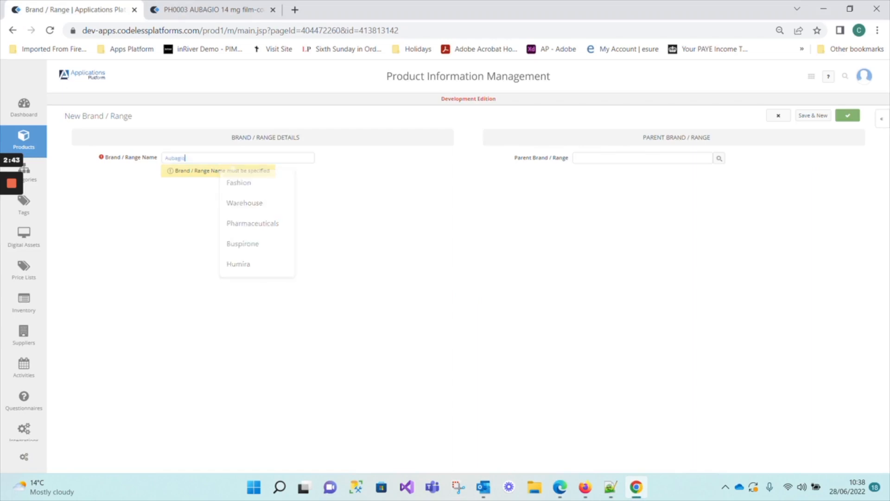
left_click(586, 160)
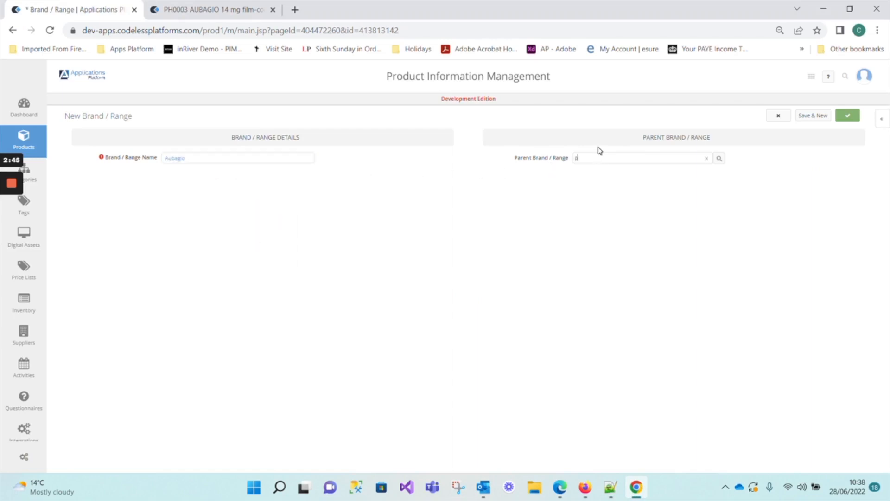
left_click(610, 170)
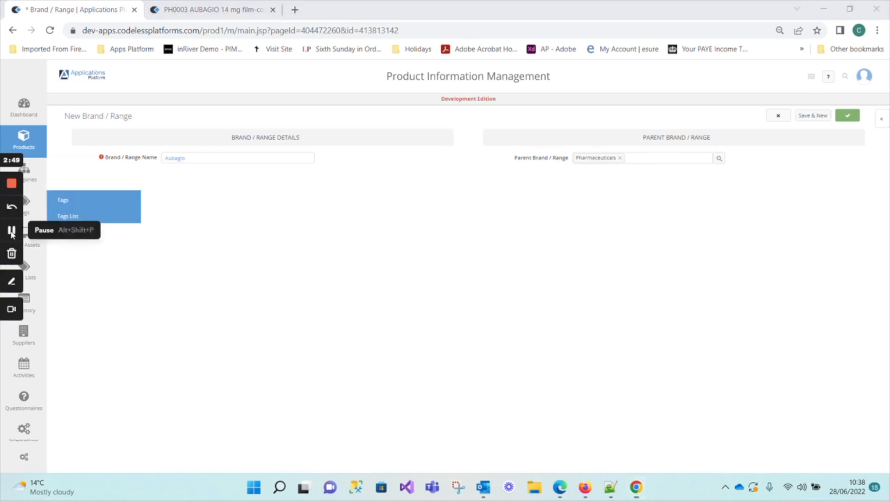
left_click(11, 230)
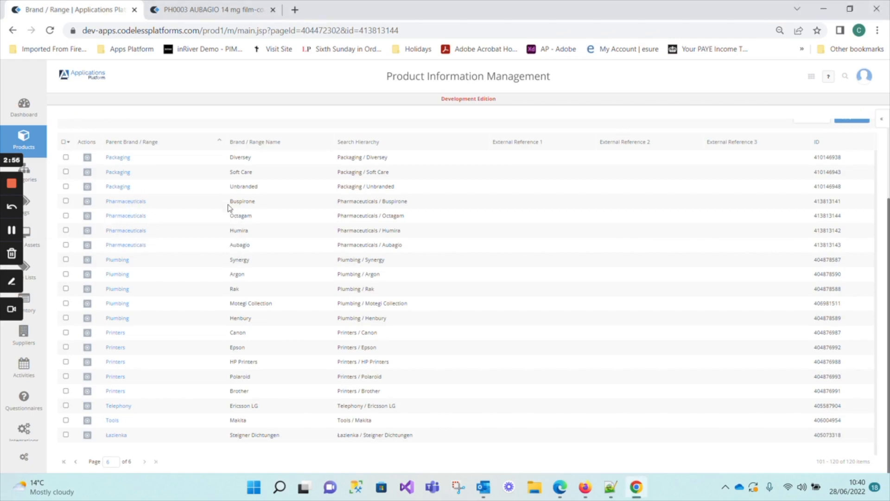
Return from the AUBAGIO product to the product list, search for ph0 and open PH0001 BUSPIRONE TB 15MG 100 for editing
left_click(204, 10)
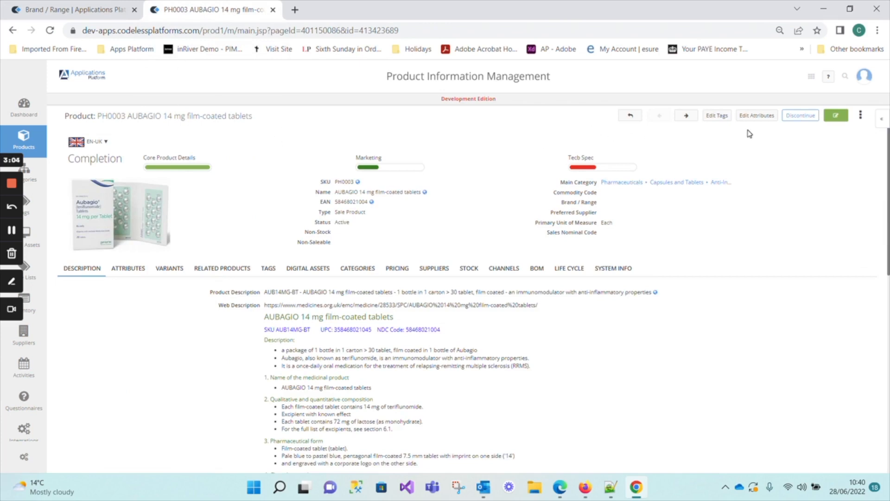
left_click(631, 115)
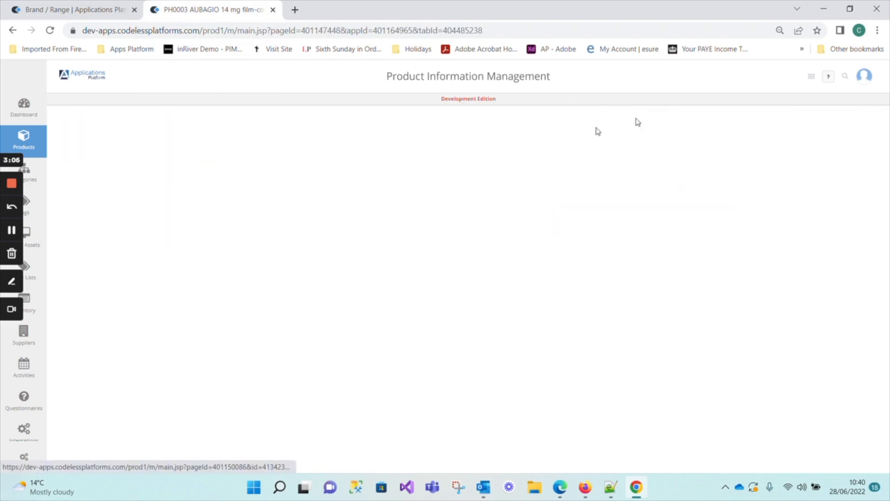
left_click(234, 162)
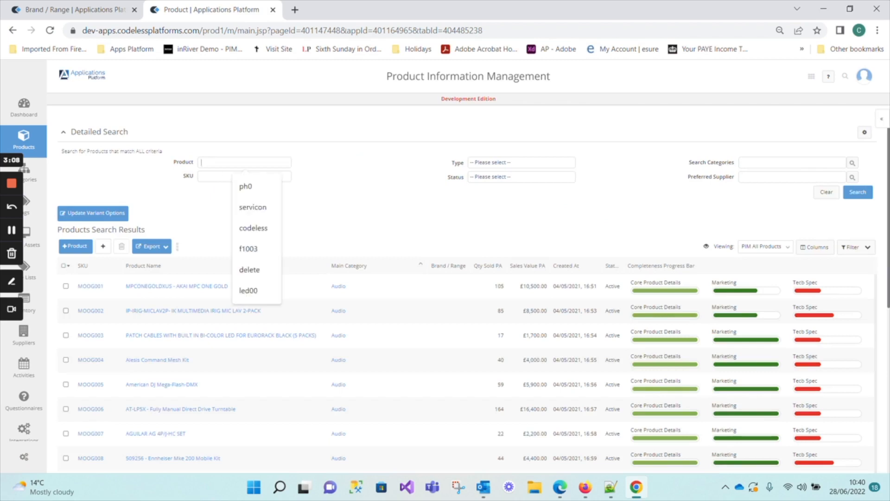
type("ph")
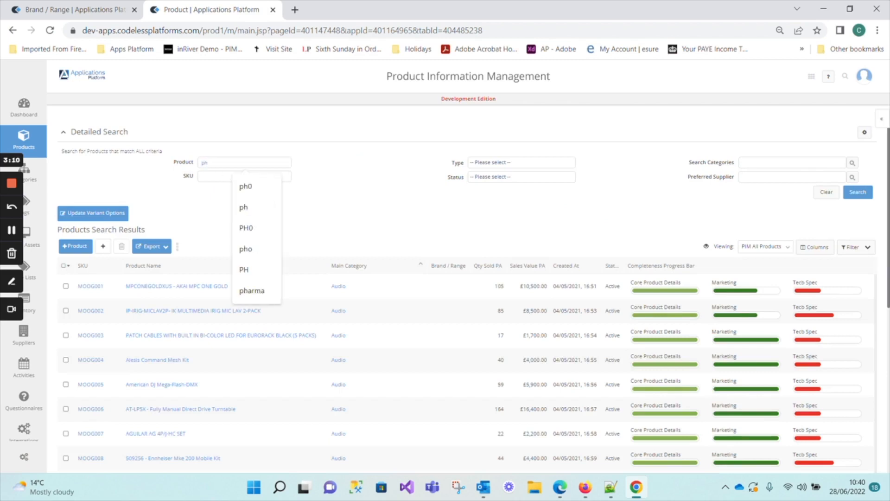
type("0")
key("Return")
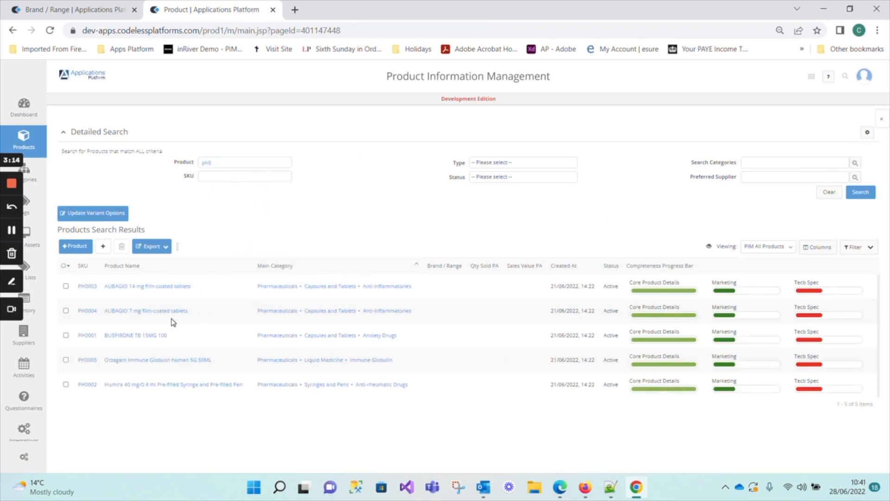
left_click(125, 341)
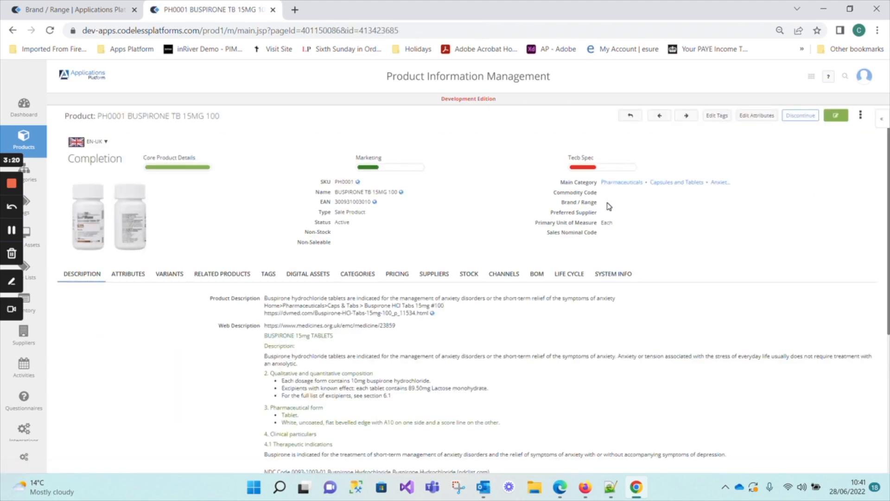
left_click(845, 118)
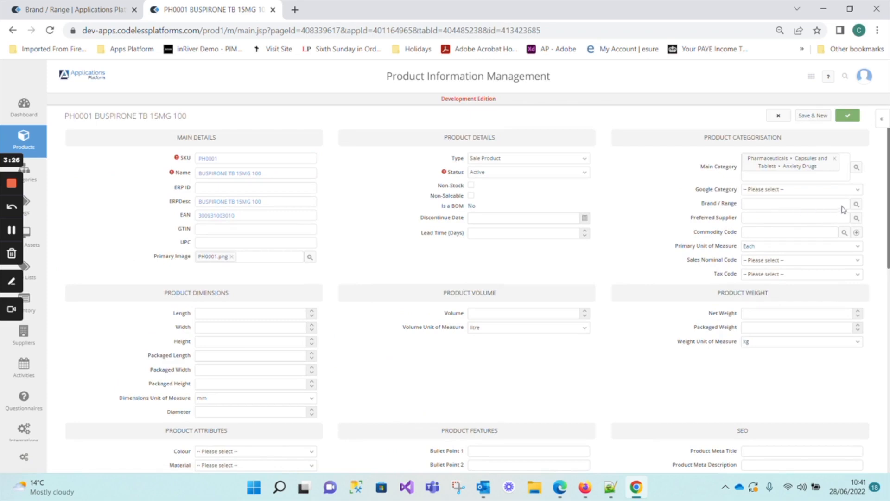
left_click(856, 205)
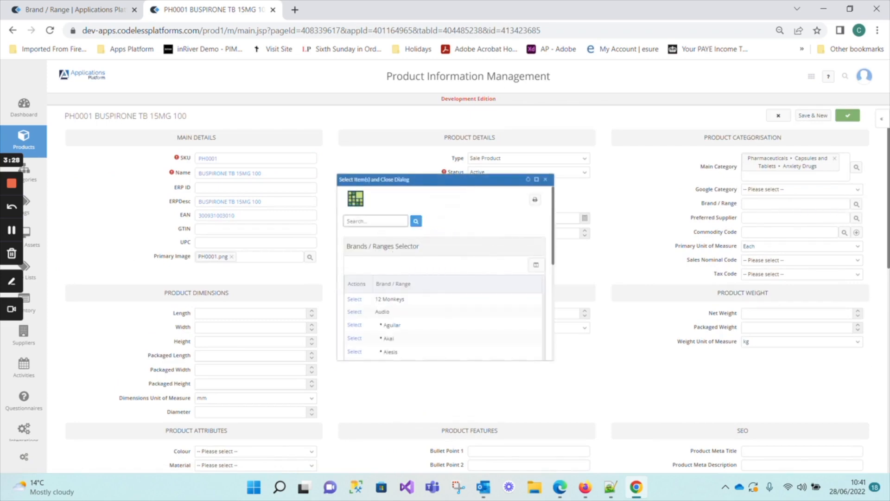
left_click(378, 221)
type("pha")
key("Return")
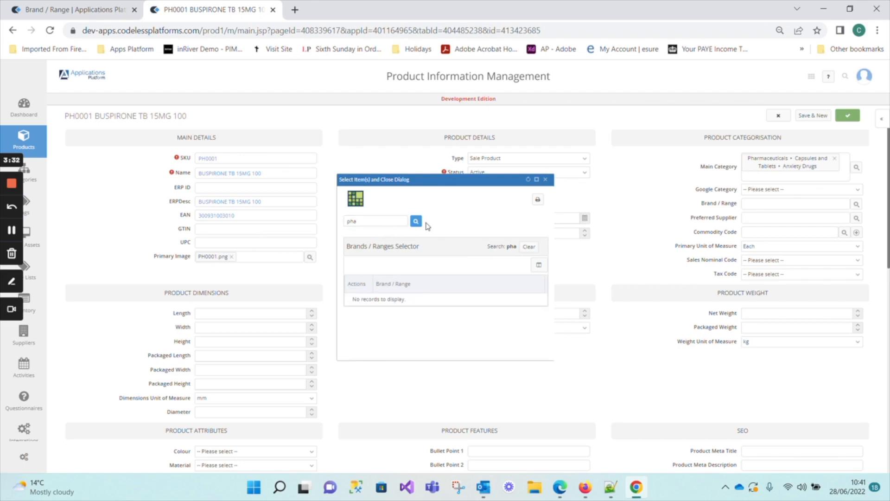
double_click(353, 221)
key("Return")
left_click(546, 179)
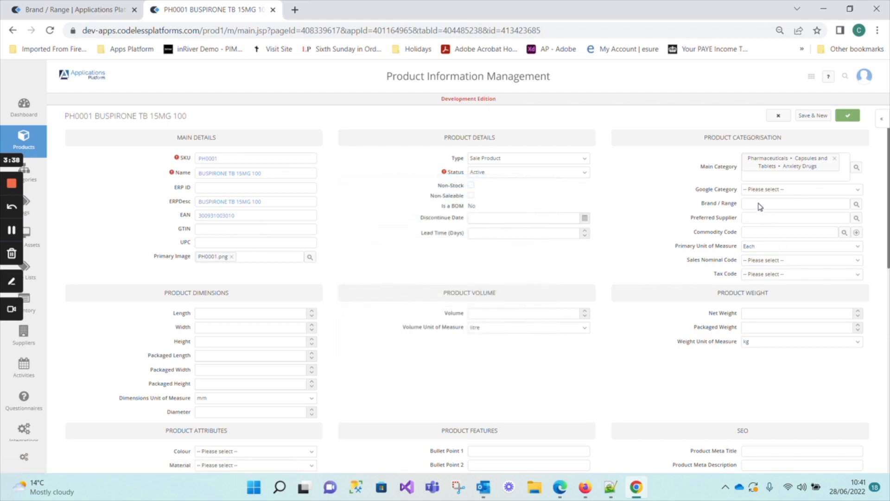
Set the Brand / Range of product PH0001 to Buspirone and save the product
left_click(783, 203)
left_click(762, 216)
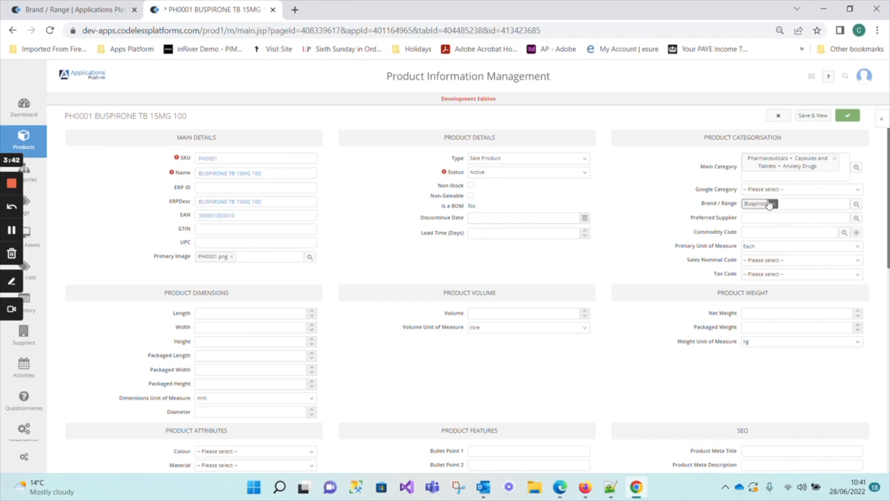
left_click(848, 117)
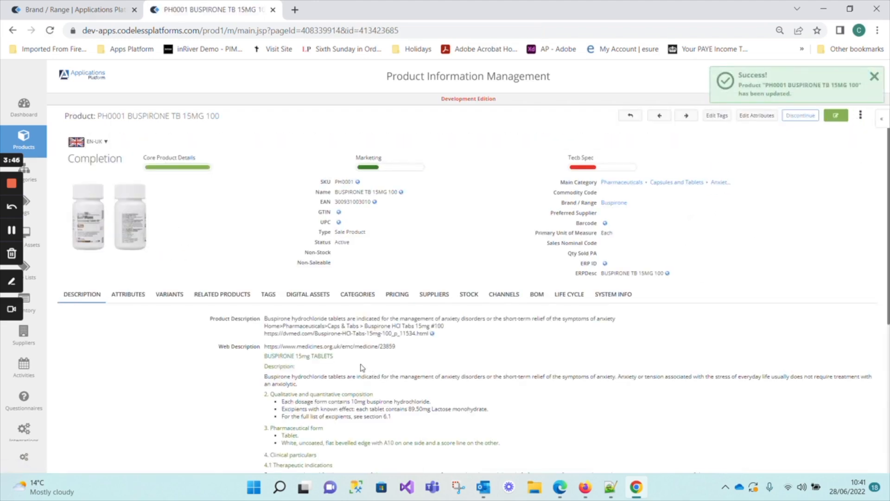
Go to product PH0005 Octagam Immune Globulin, set its Brand / Range to Octagam and save it
left_click(686, 116)
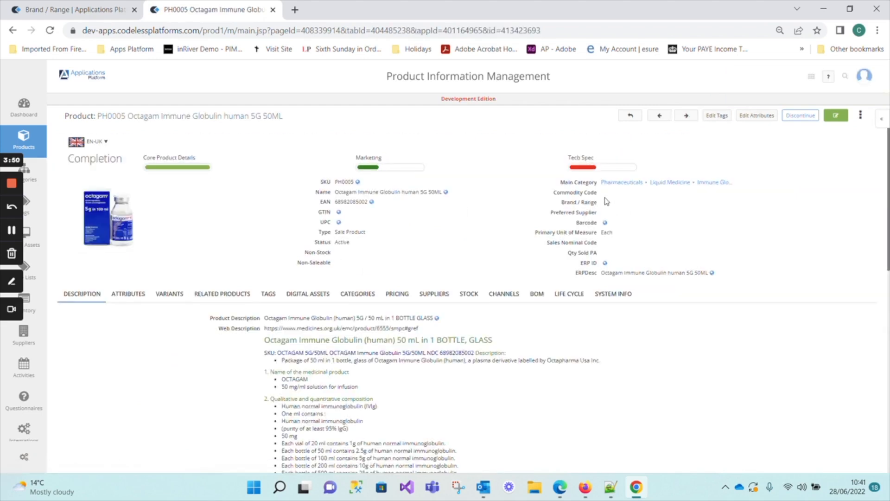
left_click(836, 115)
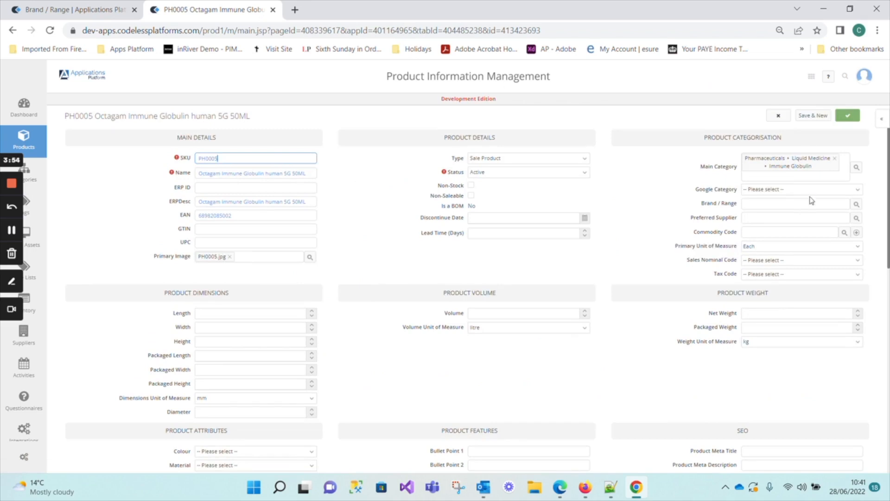
left_click(764, 203)
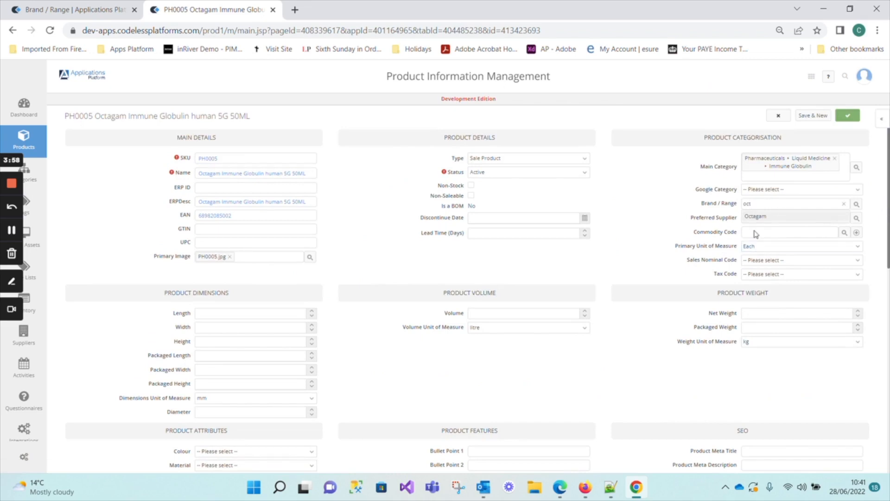
left_click(756, 216)
left_click(848, 115)
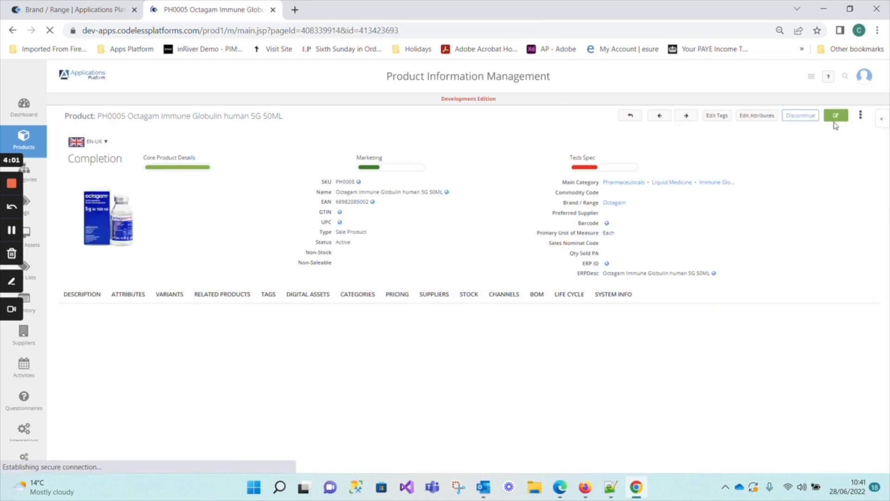
Go to product PH0002 Humira 40 mg/0.4 ml, set its Brand / Range to Humira and save it
left_click(685, 116)
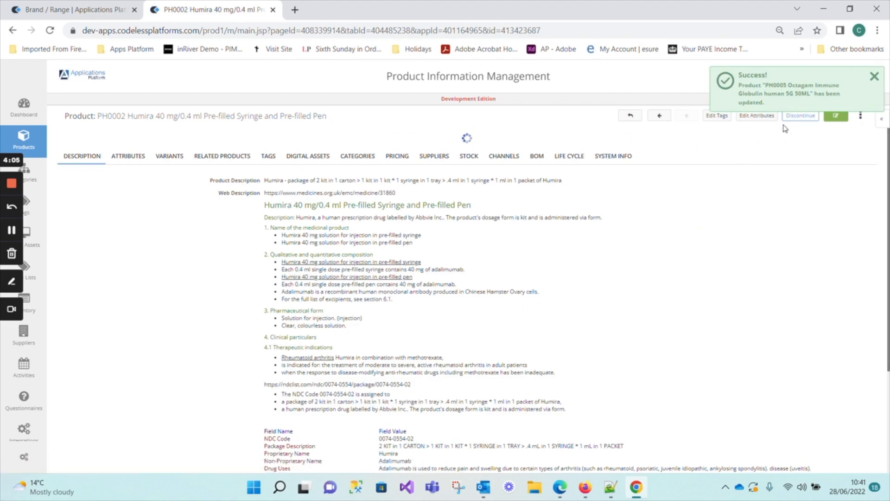
left_click(836, 117)
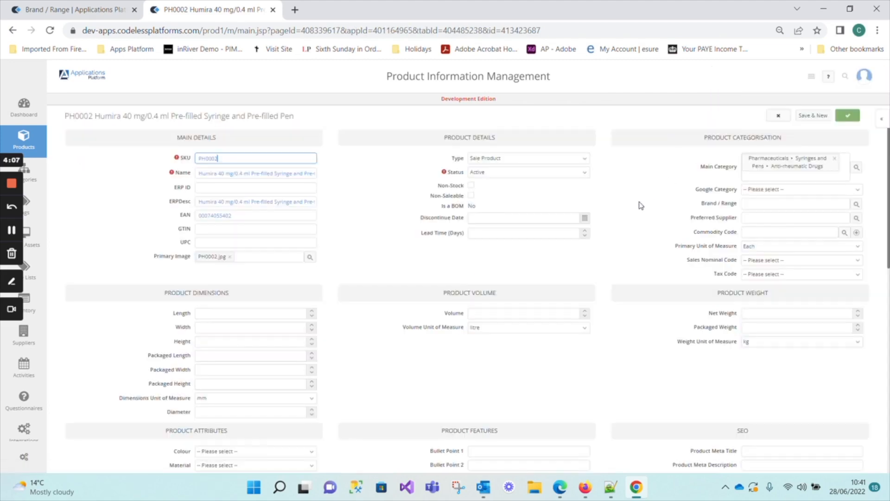
left_click(763, 206)
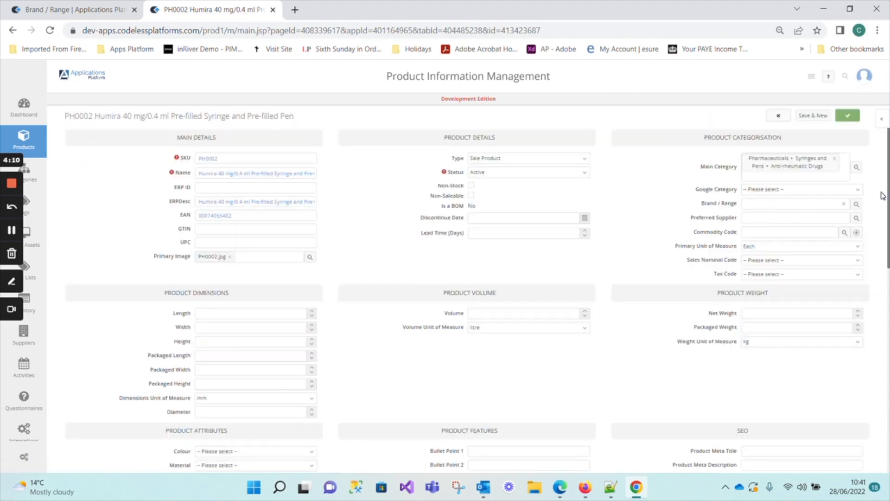
type("hum")
key("Return")
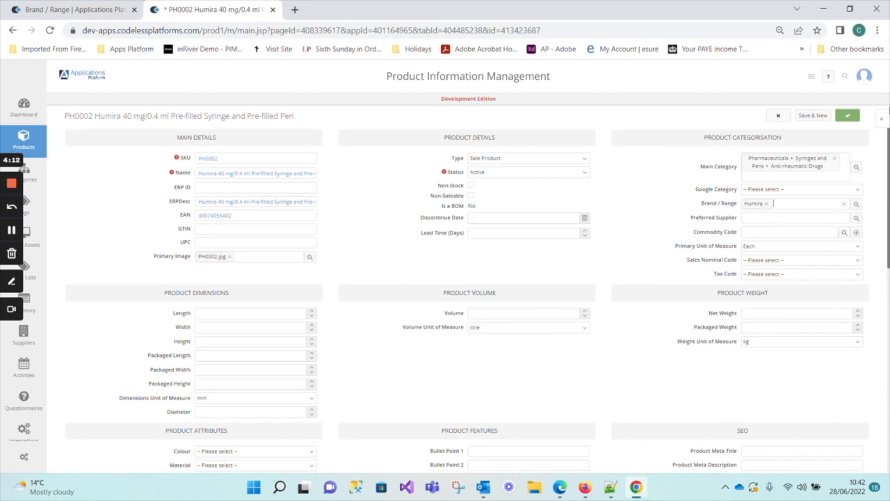
left_click(849, 116)
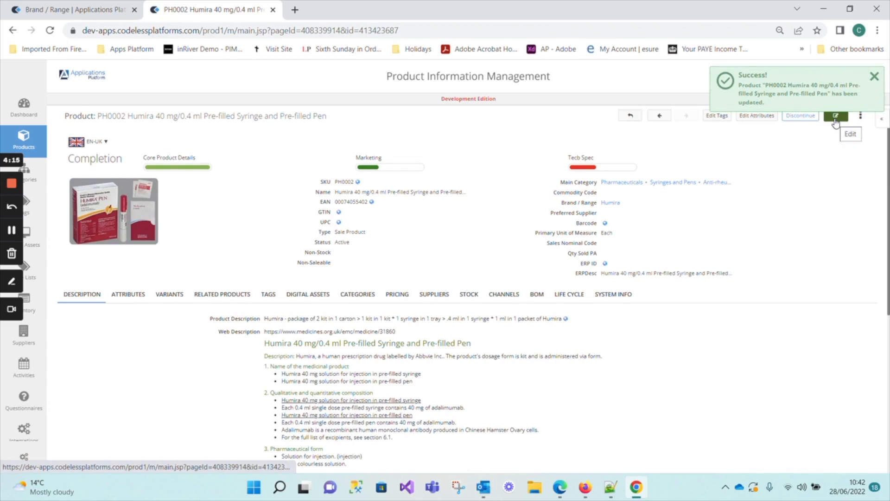
Return to the product list and check the Brand / Range column for the PH0 products
left_click(24, 139)
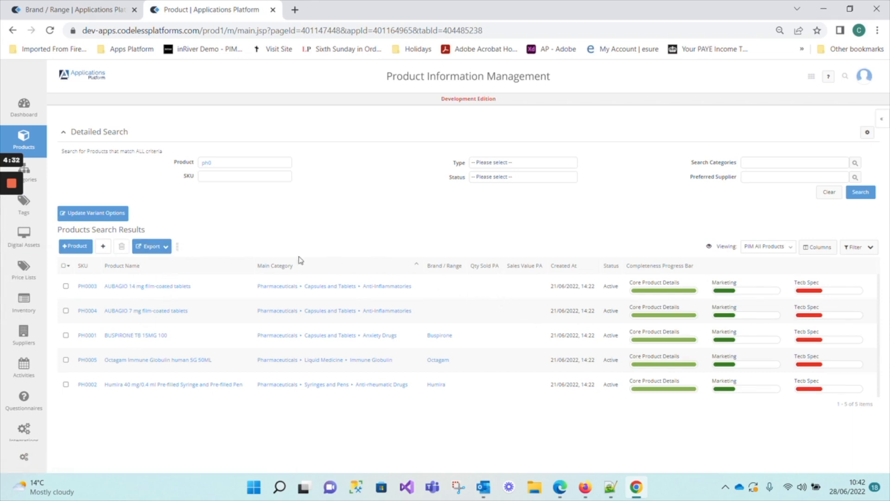
mouse_move(33, 274)
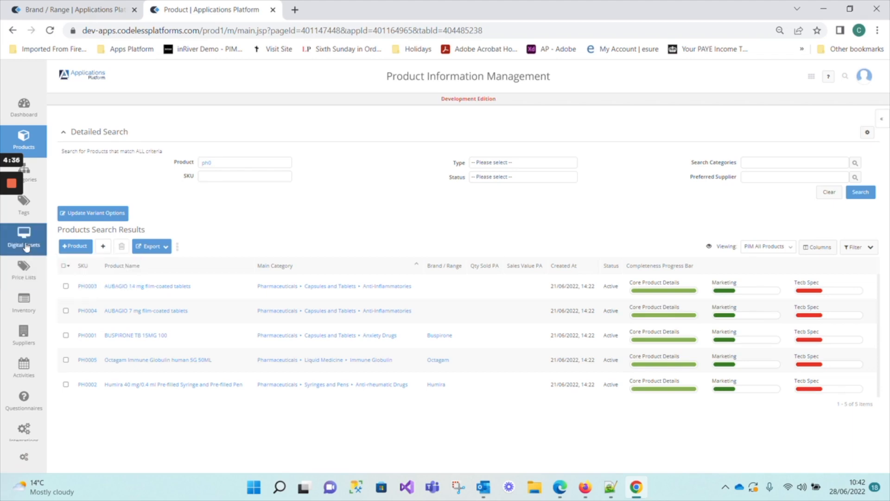
mouse_move(18, 200)
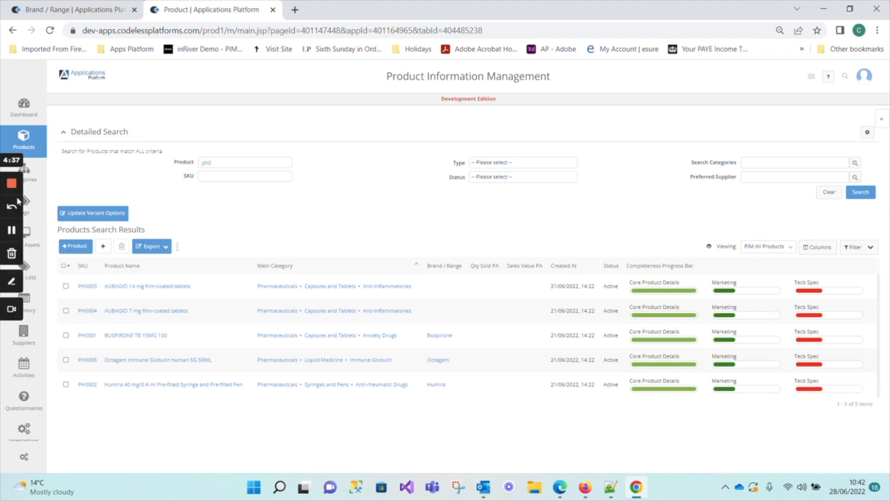
Select the two AUBAGIO products, PH0003 and PH0004, in the product list and start a Mass Update on them
left_click(12, 231)
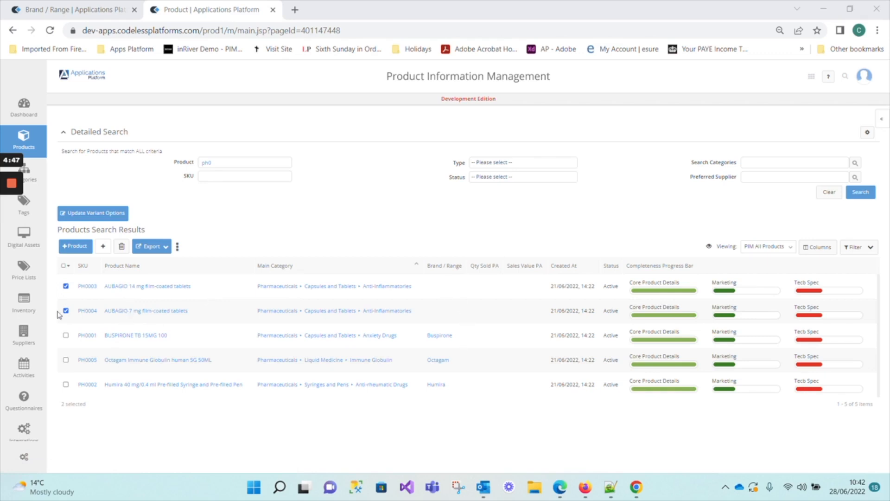
left_click(178, 250)
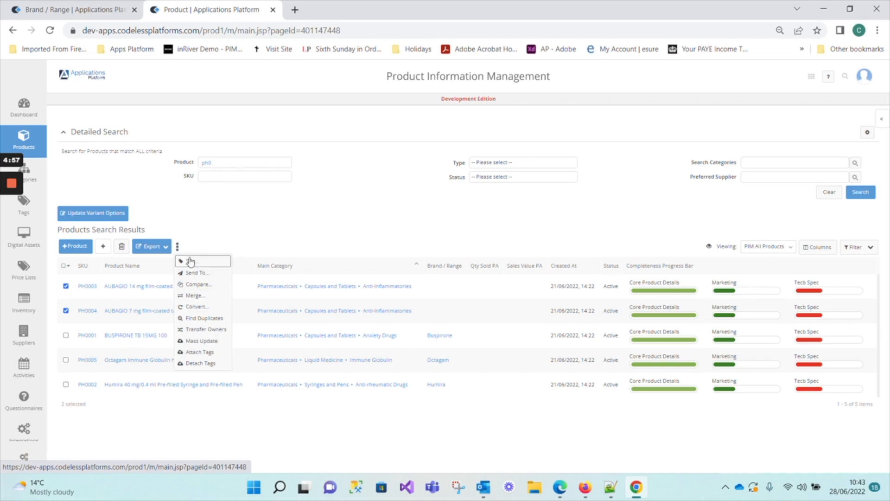
left_click(207, 341)
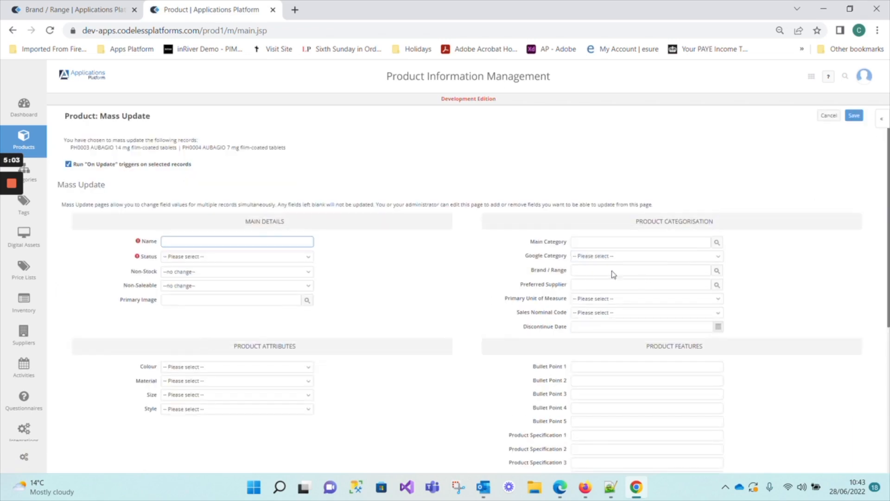
Set the Brand / Range to Aubagio for the mass-updated products and save the update
left_click(583, 272)
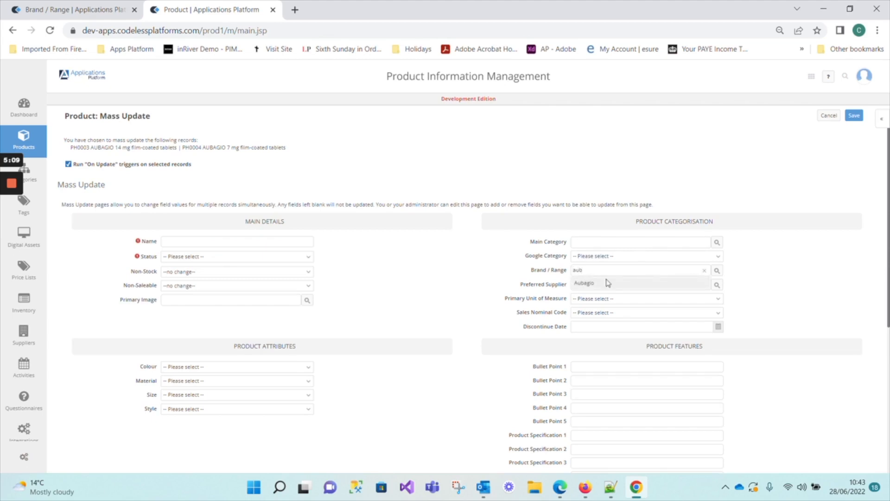
left_click(608, 287)
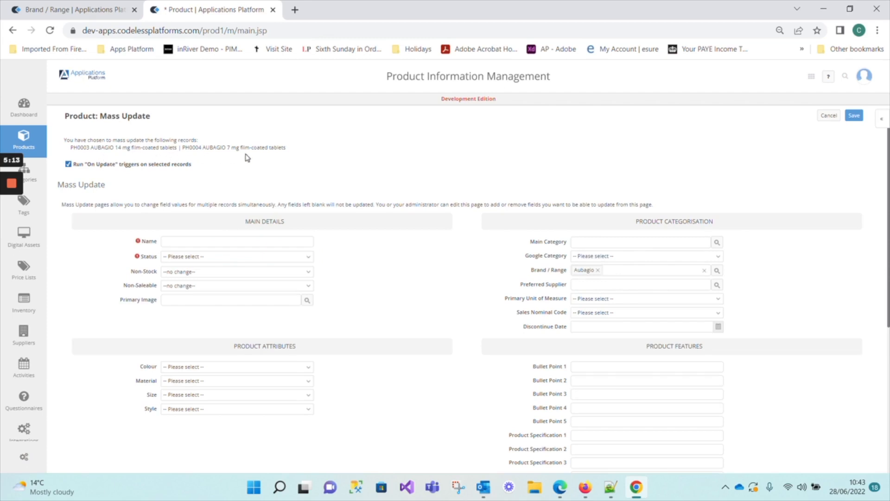
left_click(854, 116)
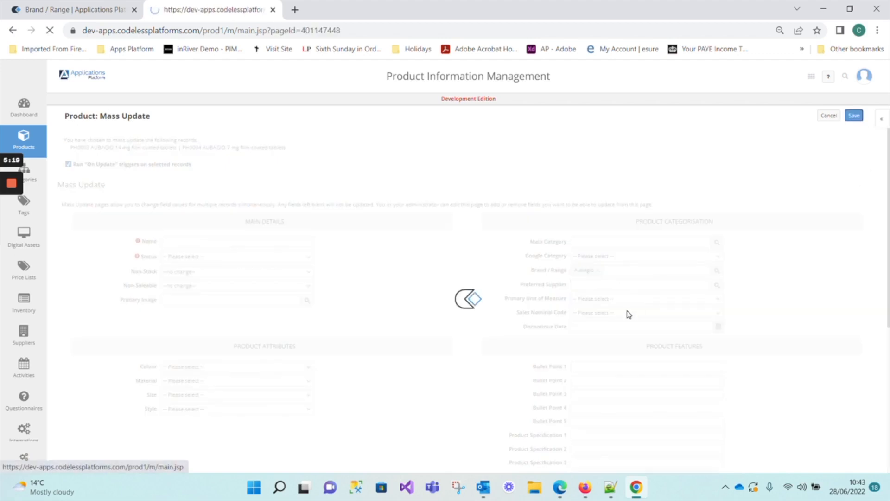